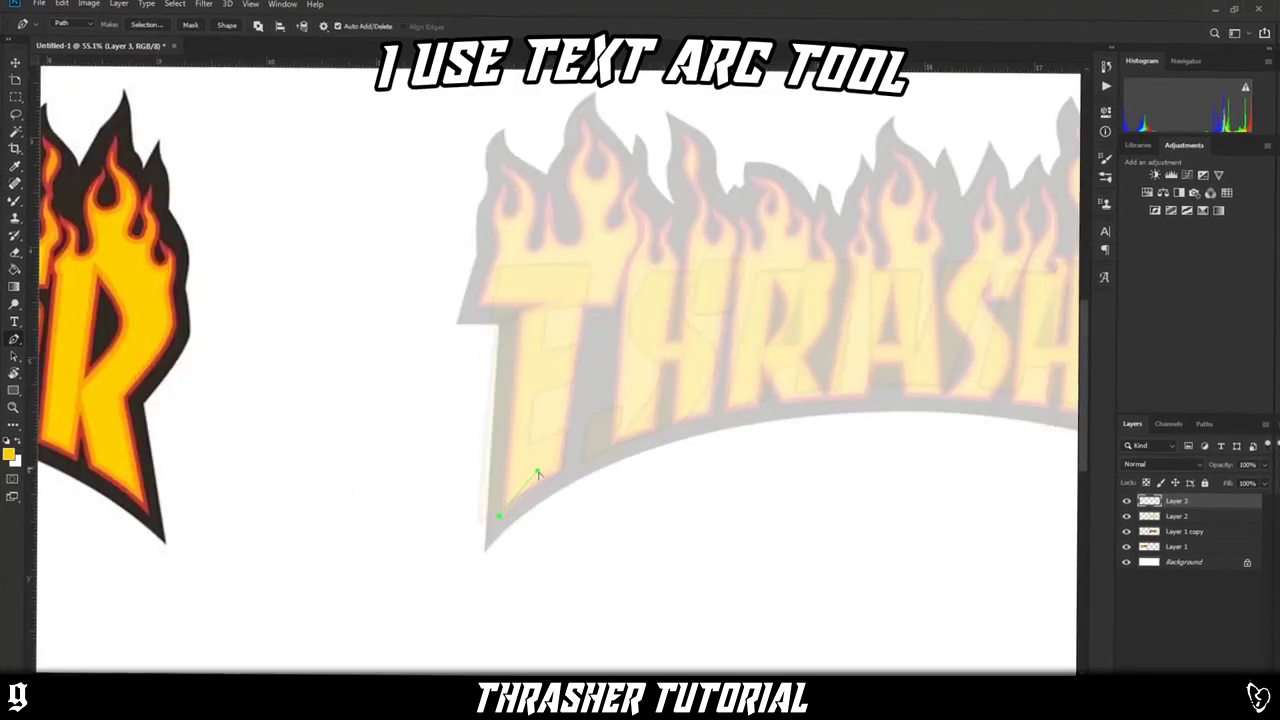
Trace the outline and top bar of the first E.SAVAGE letter with the Pen tool.
left_click(578, 461)
left_click(581, 418)
left_click(542, 436)
left_click(553, 308)
left_click(608, 301)
left_click(629, 250)
left_click(494, 260)
left_click(477, 310)
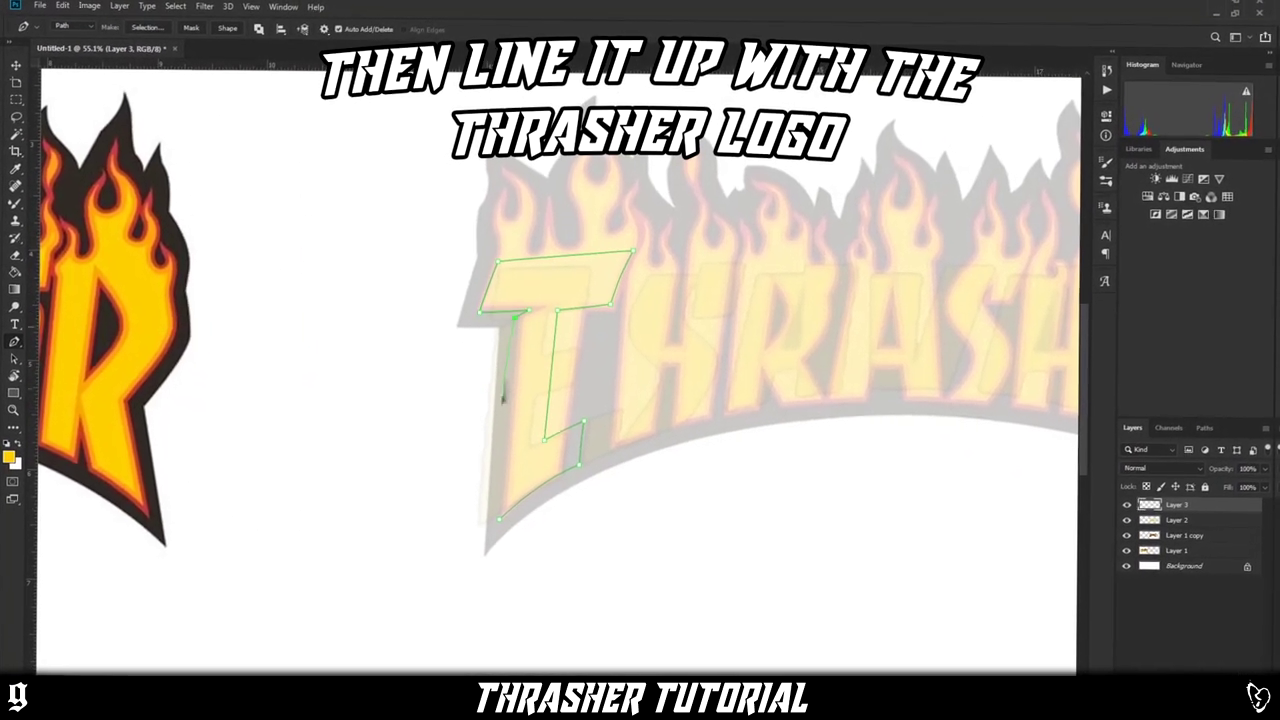
Turn the traced letter outline into a selection and fill it yellow.
right_click(634, 331)
left_click(686, 386)
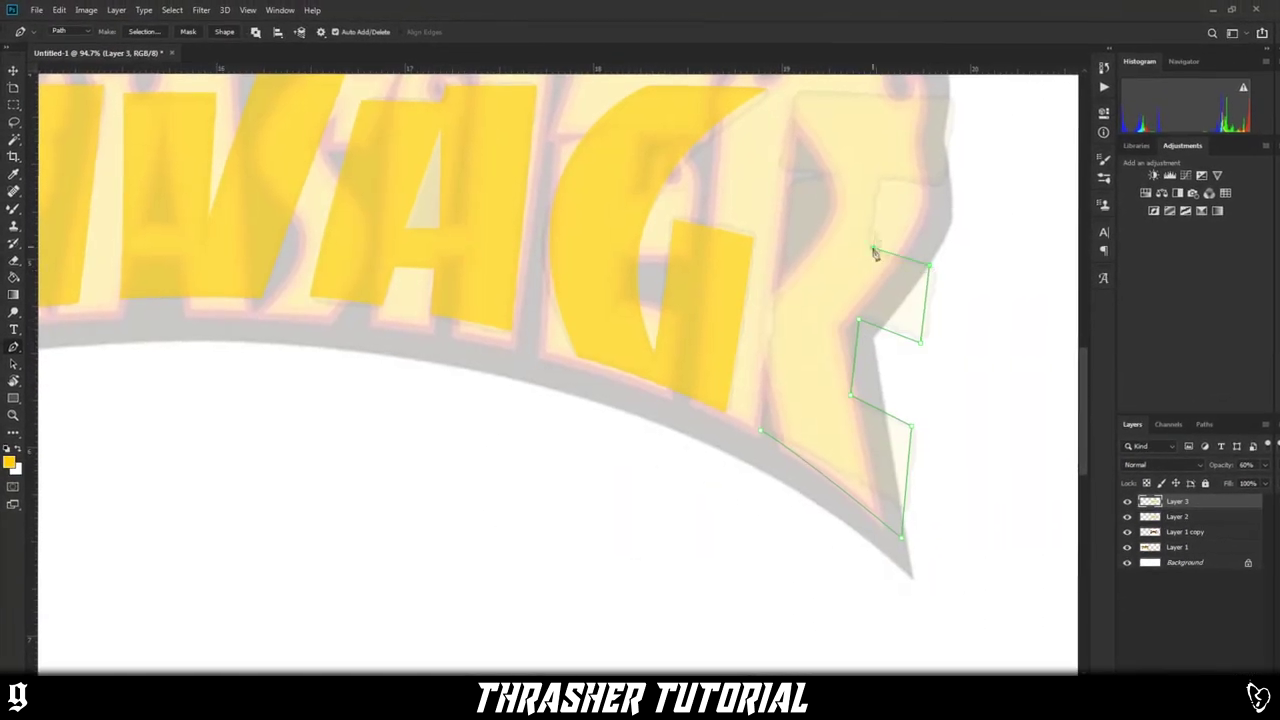
scroll(949, 108, "up", 3)
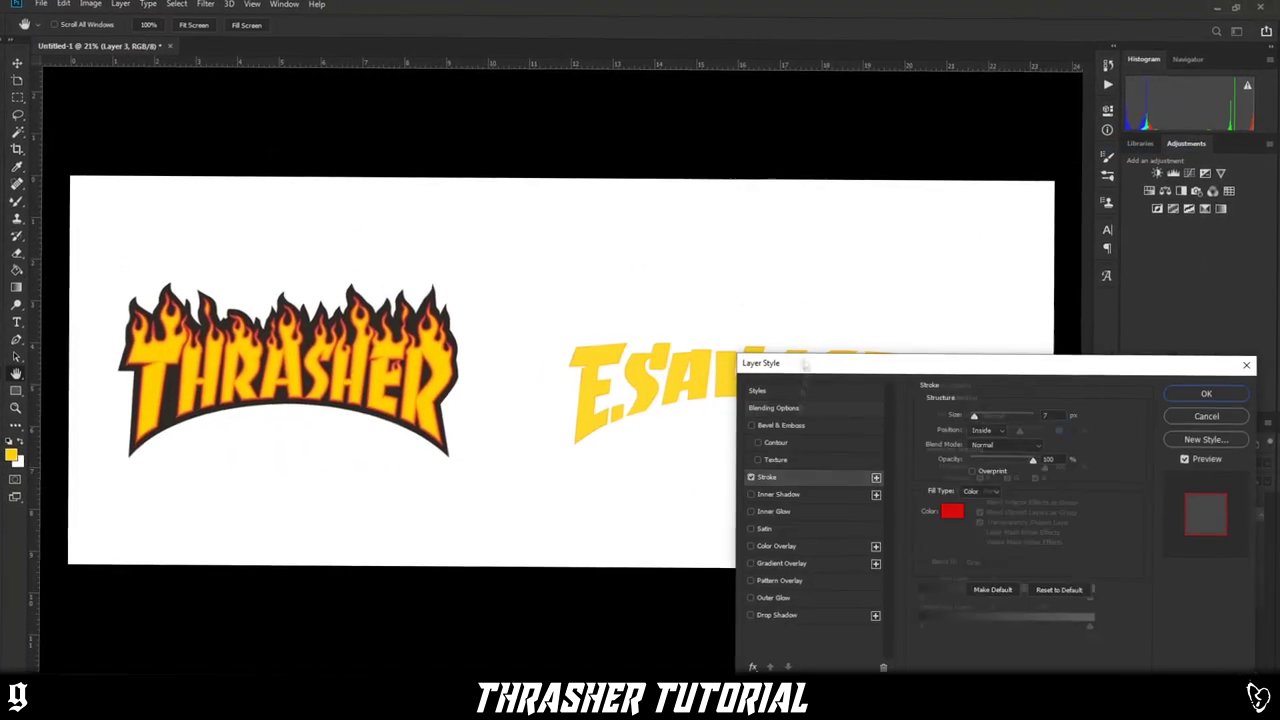
Confirm the grey stroke colour and apply the stroke outline to E.SAVAGE.
left_click(1131, 425)
left_click(1219, 514)
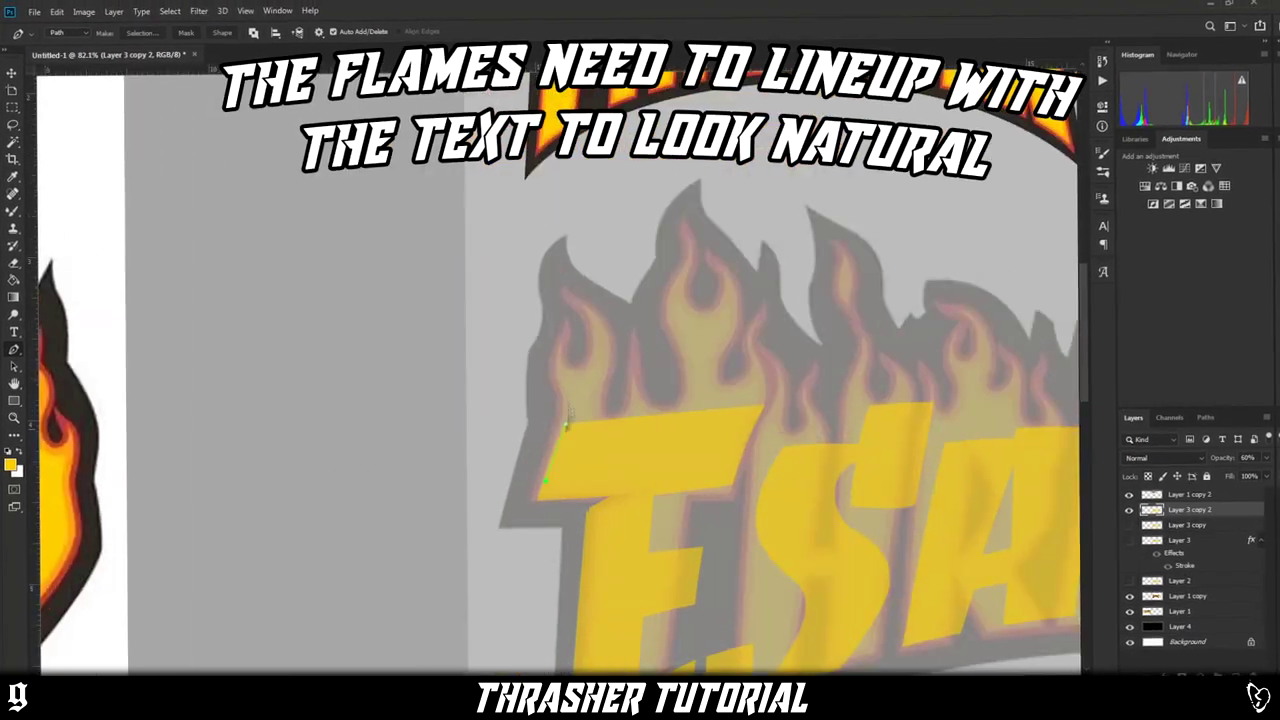
Finish curving the flame outline and convert it into a selection for filling.
left_click_drag(638, 318, 632, 357)
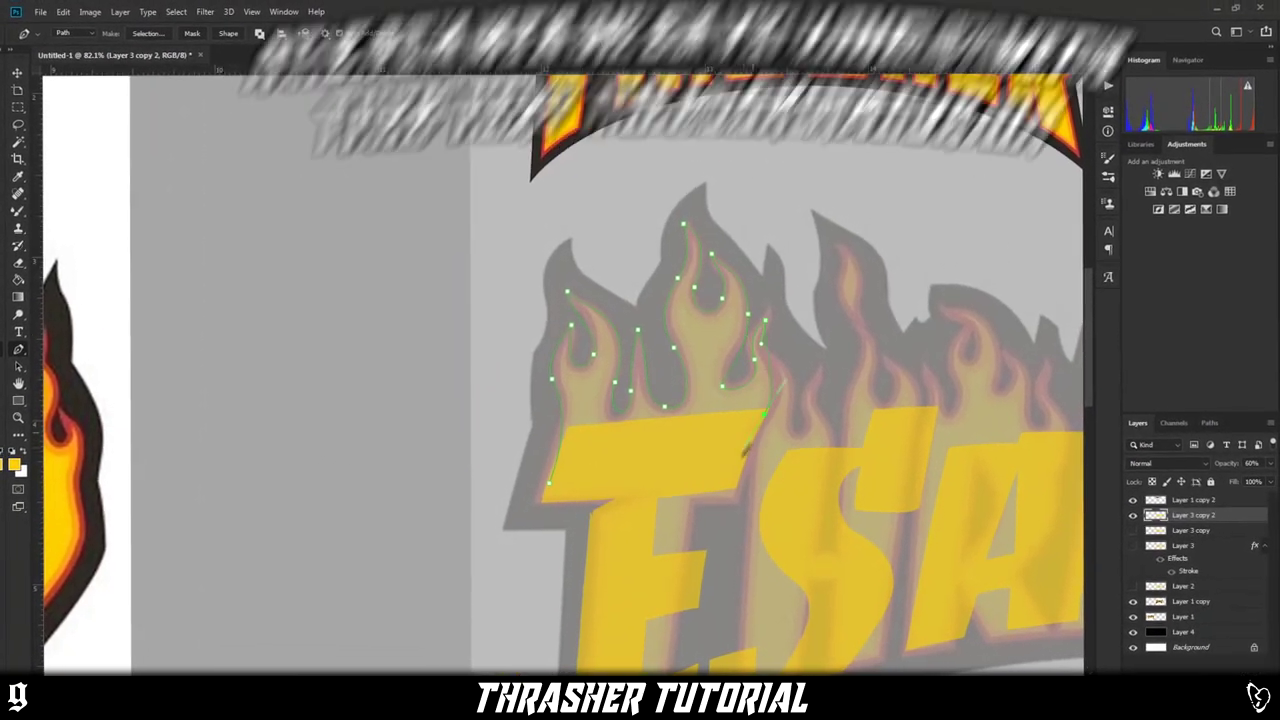
right_click(714, 479)
left_click(700, 111)
key("Return")
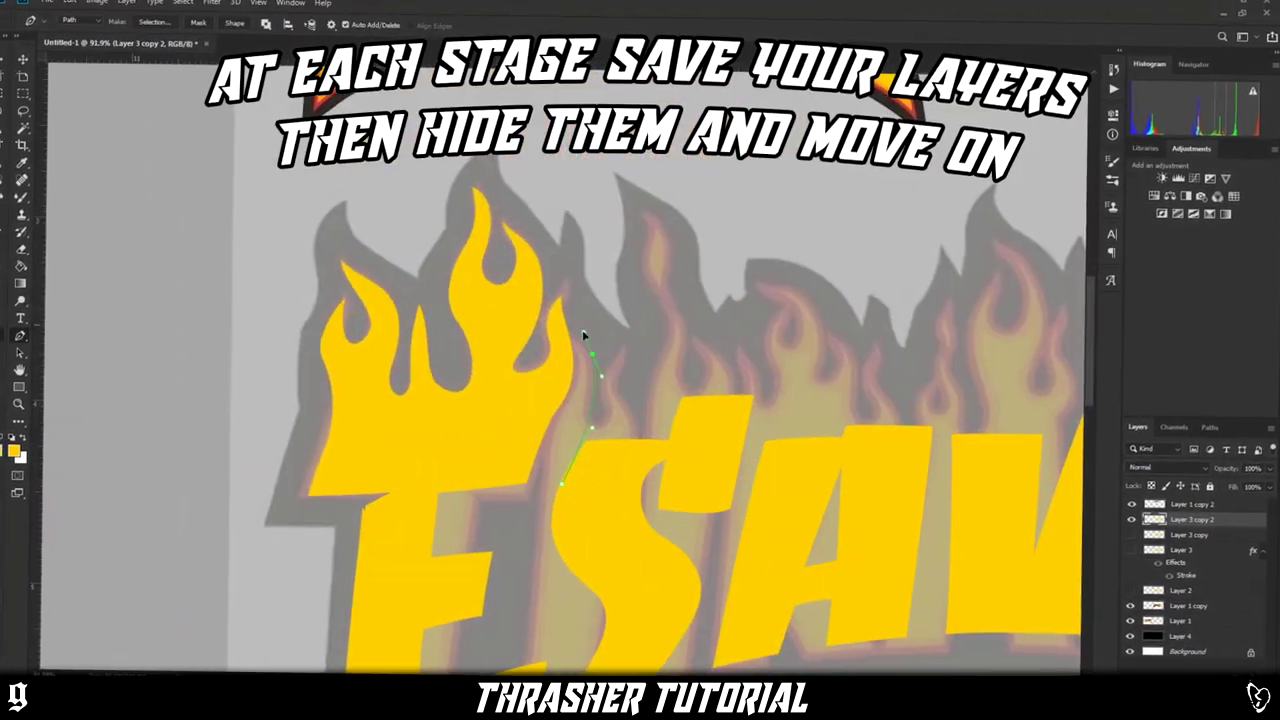
Trace the flame tongue and the next flame tongue to its right with the Pen tool.
left_click(679, 231)
left_click(666, 307)
left_click_drag(719, 330, 749, 343)
left_click(707, 380)
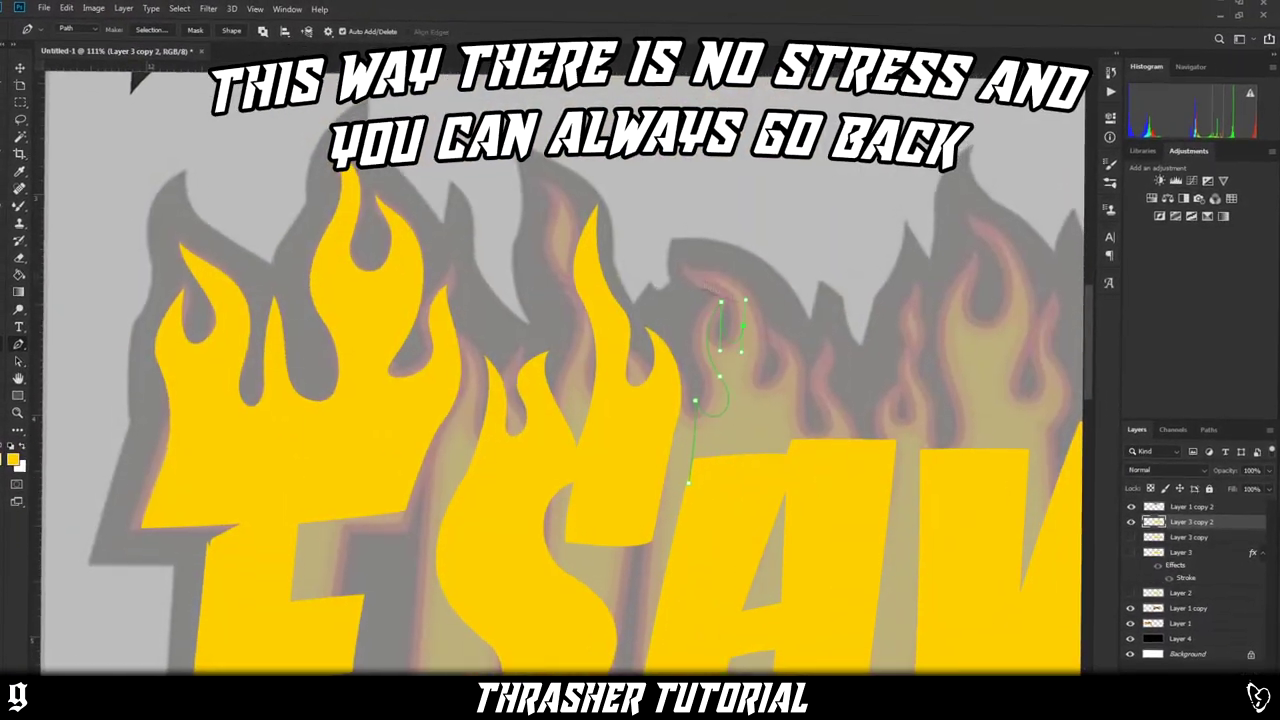
left_click(827, 317)
left_click(842, 394)
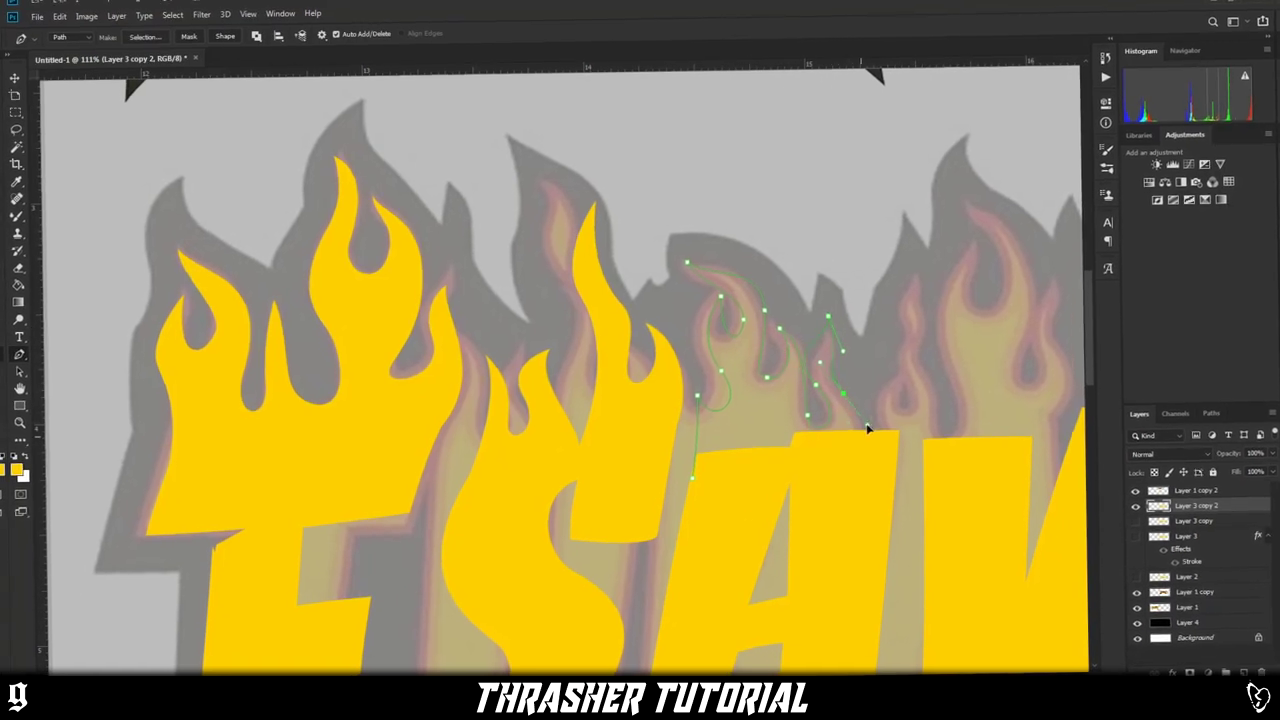
left_click_drag(879, 275, 871, 331)
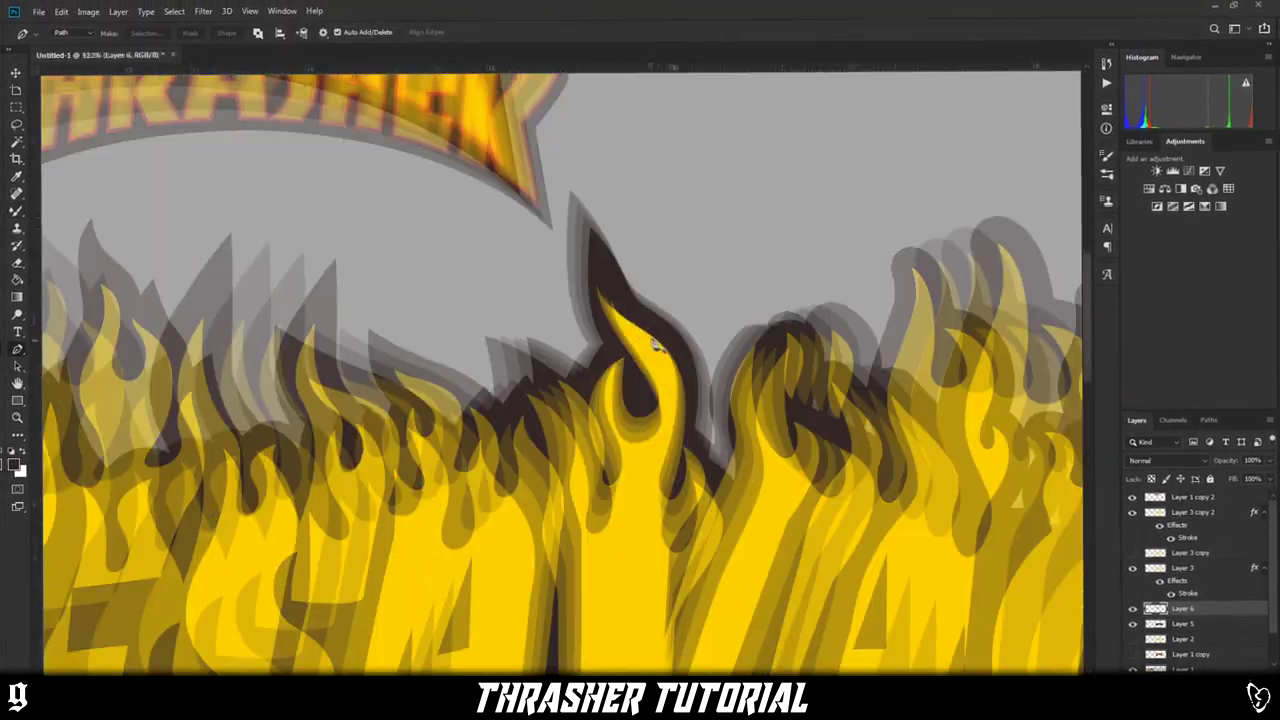
Reposition the layer, curve the outline around a flame tip, and start a new flame outline.
key("v")
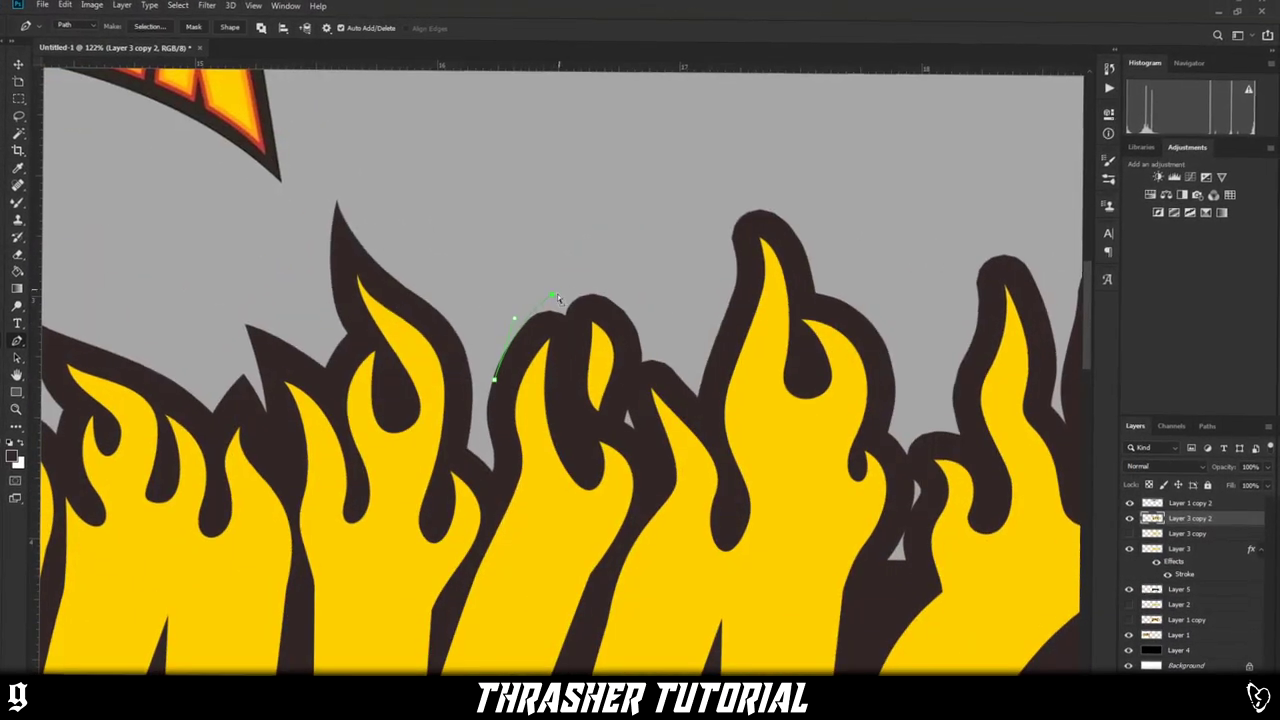
left_click_drag(568, 314, 611, 272)
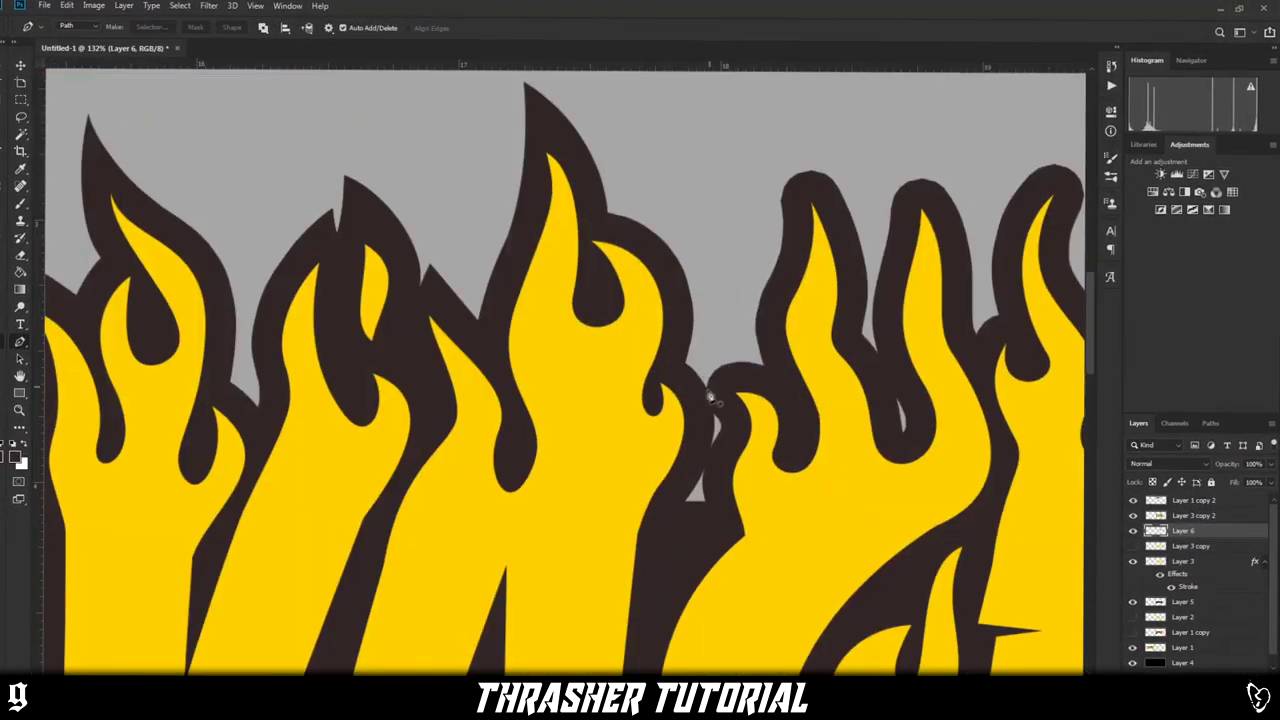
left_click(704, 391)
left_click_drag(764, 369, 762, 338)
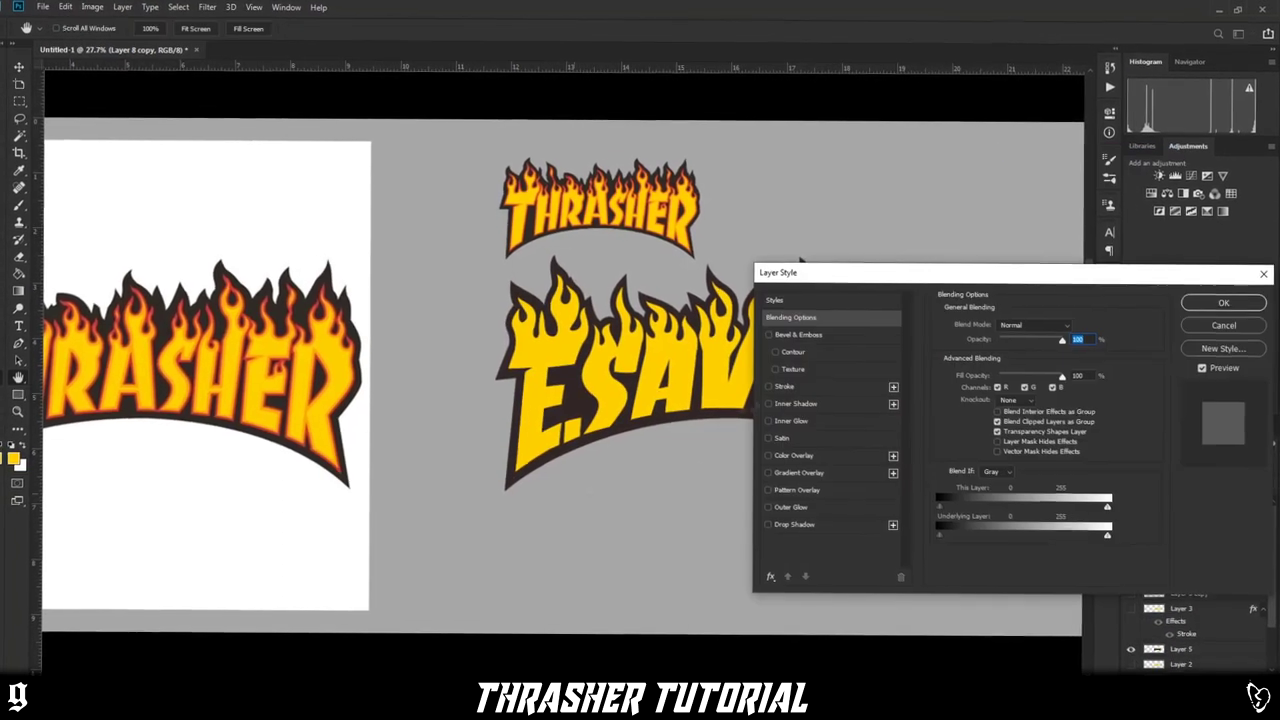
Add a red stroke to E.SAVAGE, sampling the red from the reference flames.
left_click(320, 302)
left_click(330, 375)
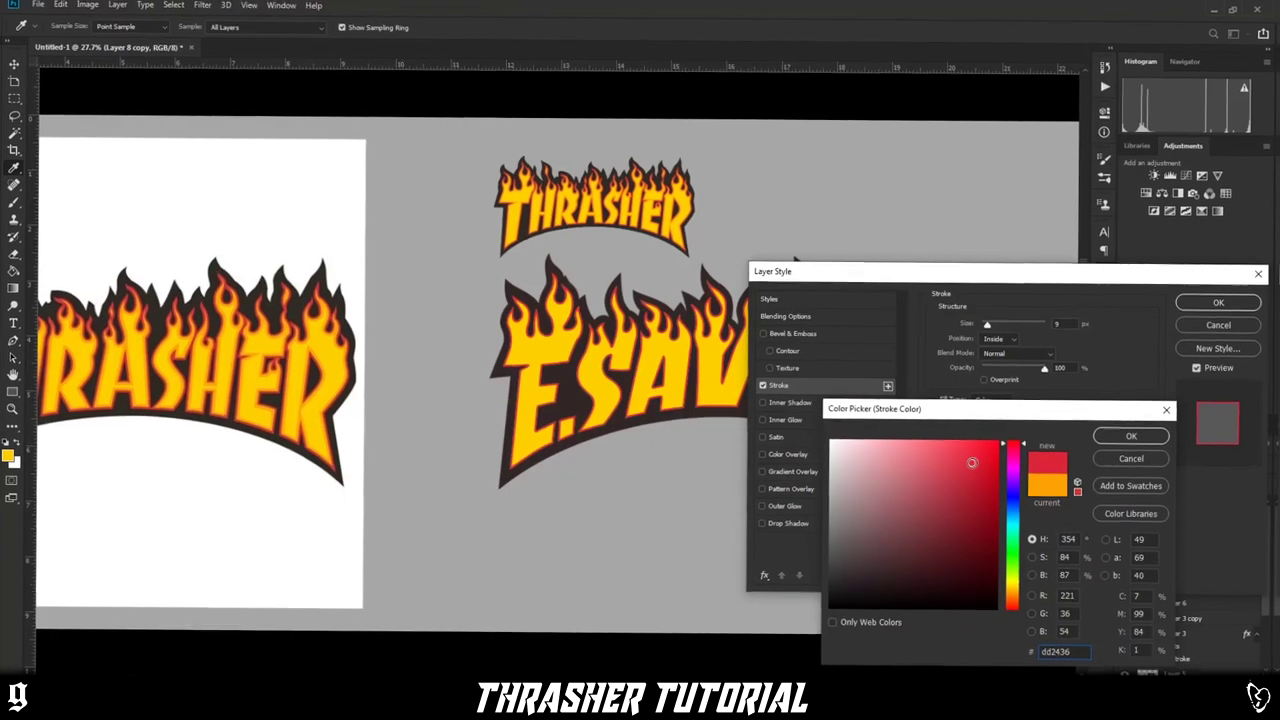
left_click(1137, 431)
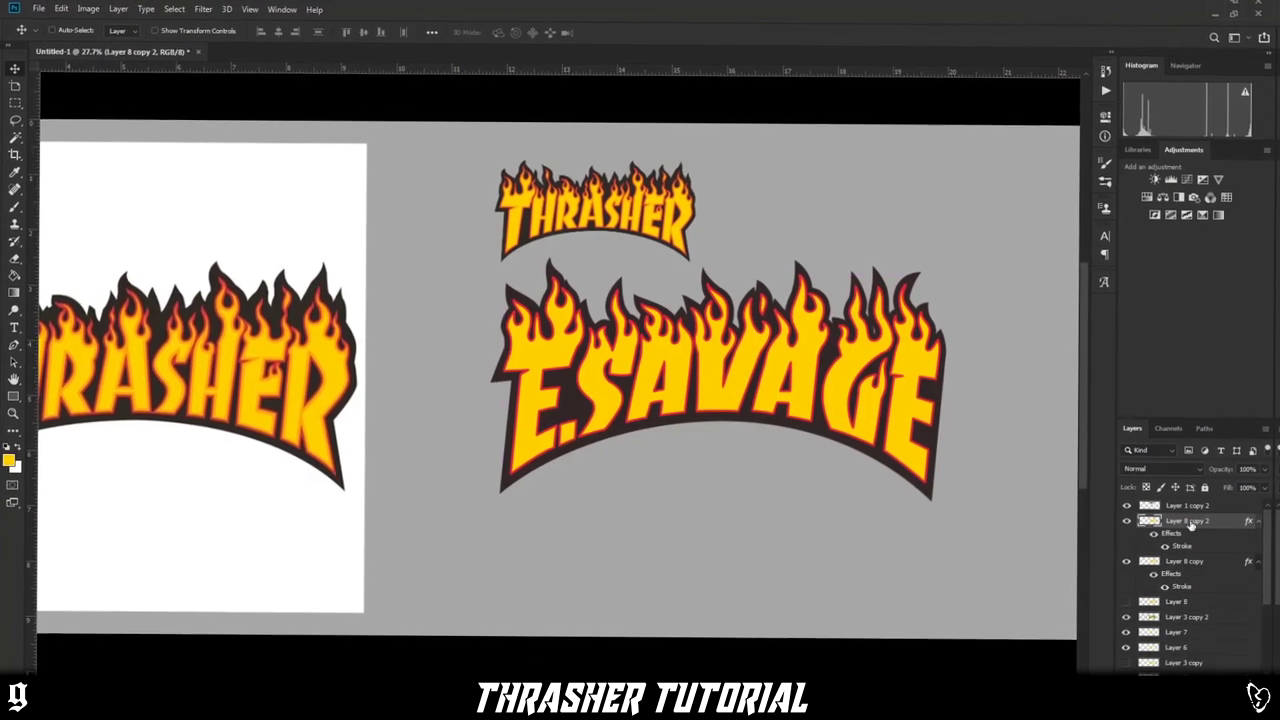
Give the duplicate layer a thicker, flame-sampled orange stroke and hide the small THRASHER copy.
left_click_drag(1191, 527, 976, 455)
right_click(1186, 520)
left_click(1128, 137)
left_click(931, 517)
left_click(320, 352)
key("Return")
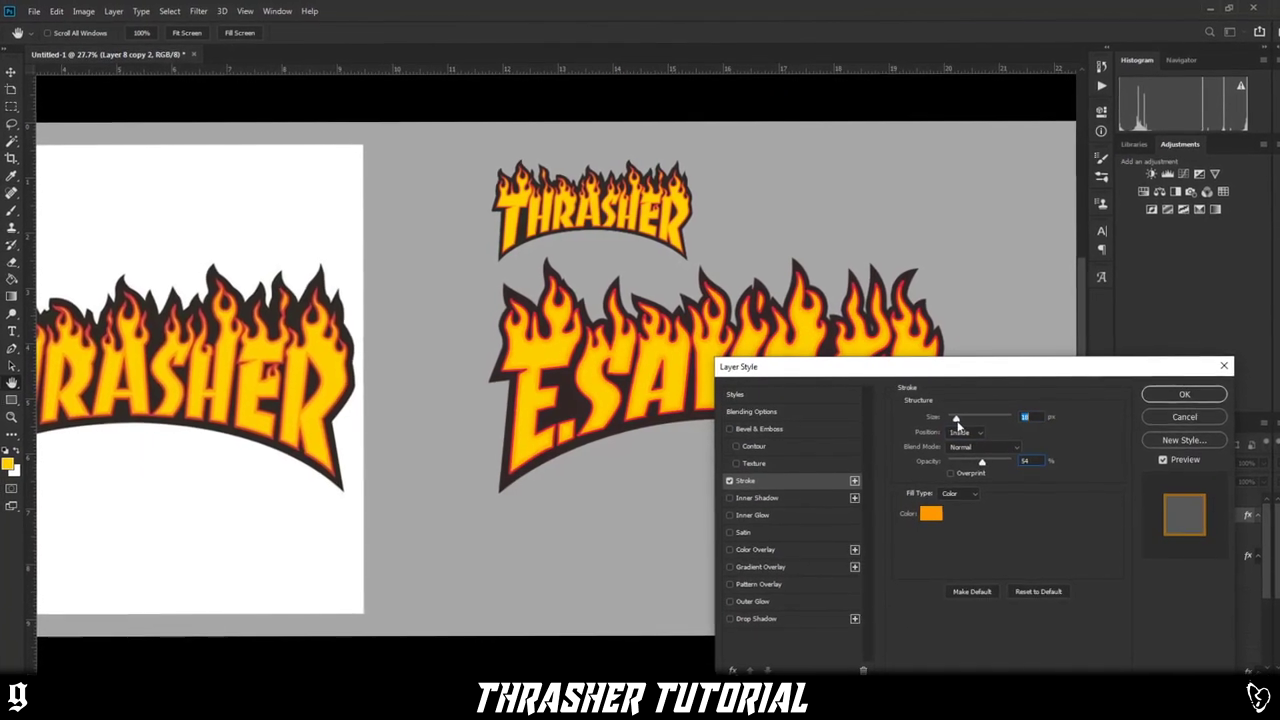
left_click_drag(957, 420, 975, 420)
left_click(1184, 394)
left_click(1136, 500)
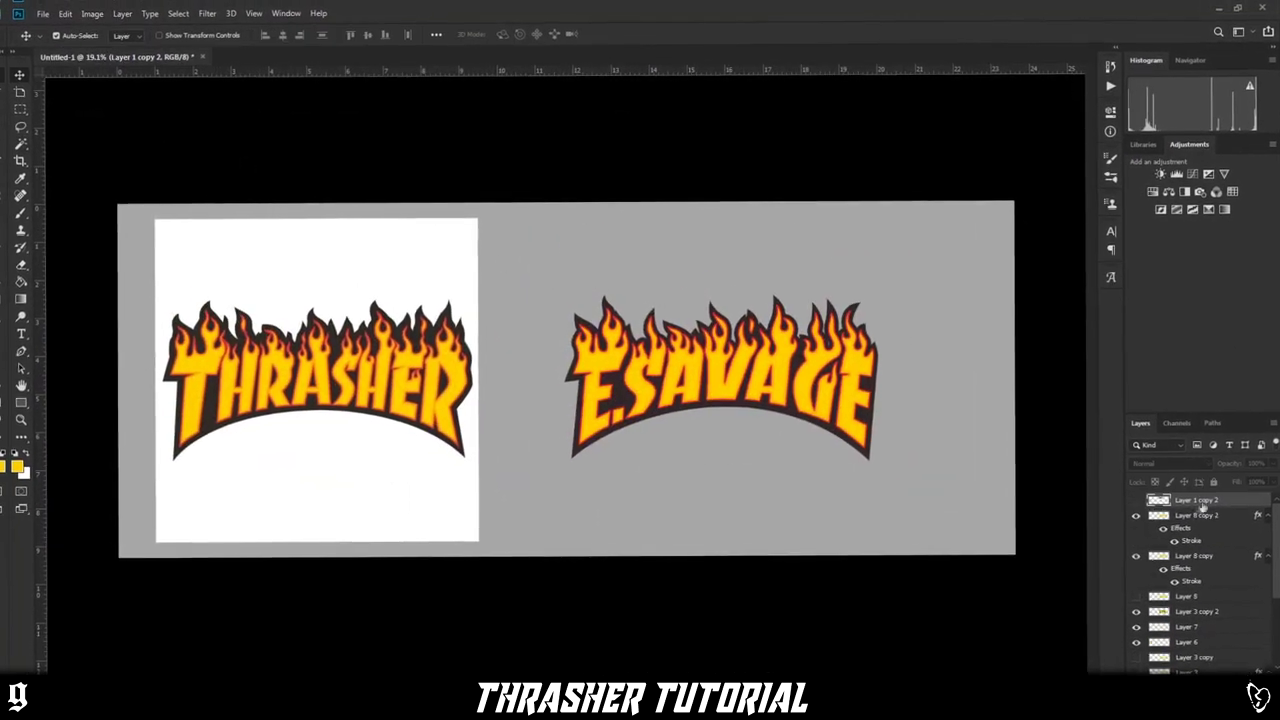